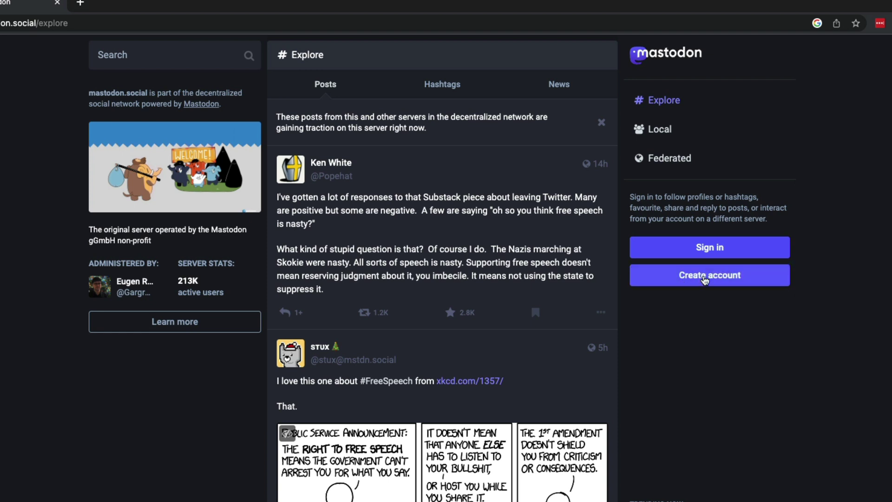
# Start a new mastodon.social account and accept the server's ground rules
pyautogui.click(705, 279)
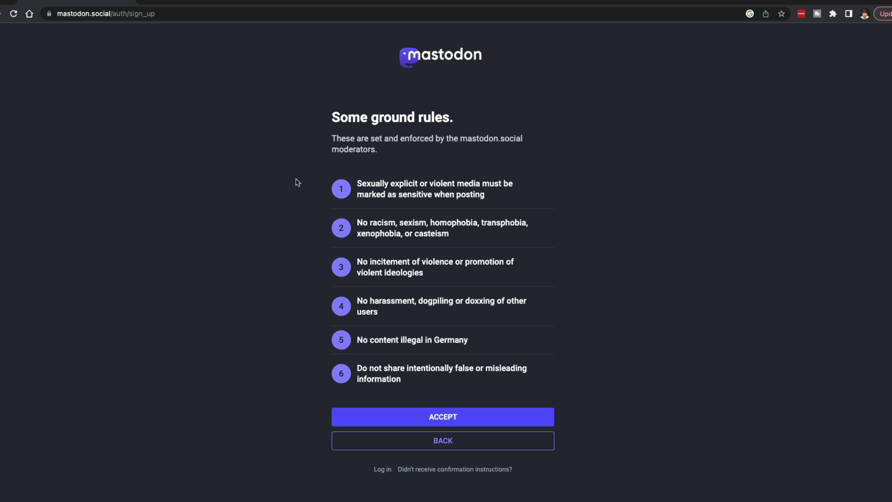
pyautogui.scroll(-1, 239, 272)
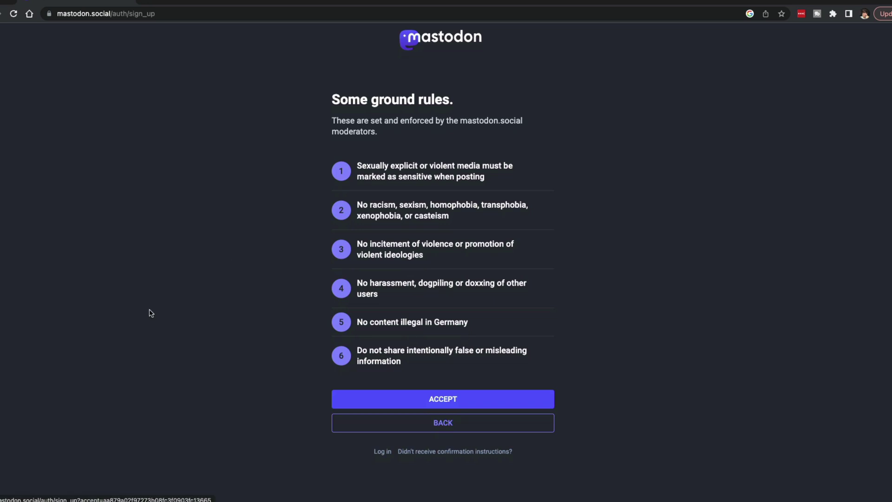
pyautogui.click(442, 407)
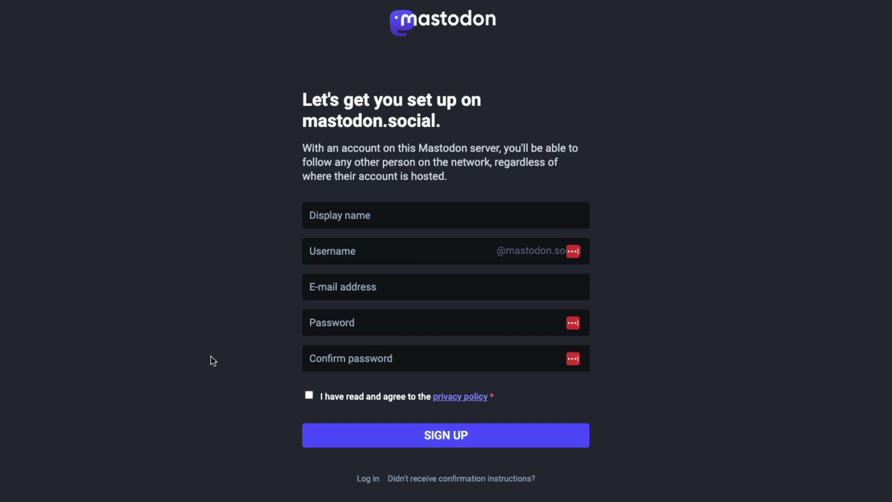
# Move between the sign-up form's Display name and Username fields, ending back on Display name
pyautogui.click(303, 218)
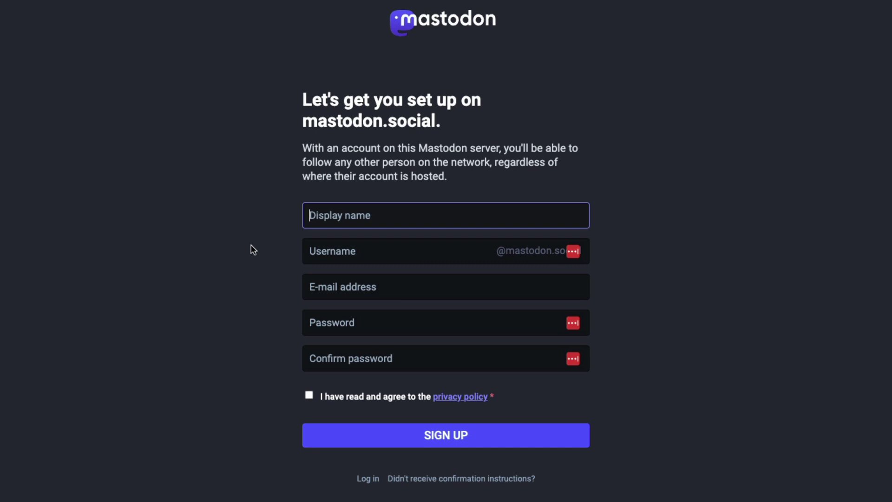
pyautogui.click(359, 254)
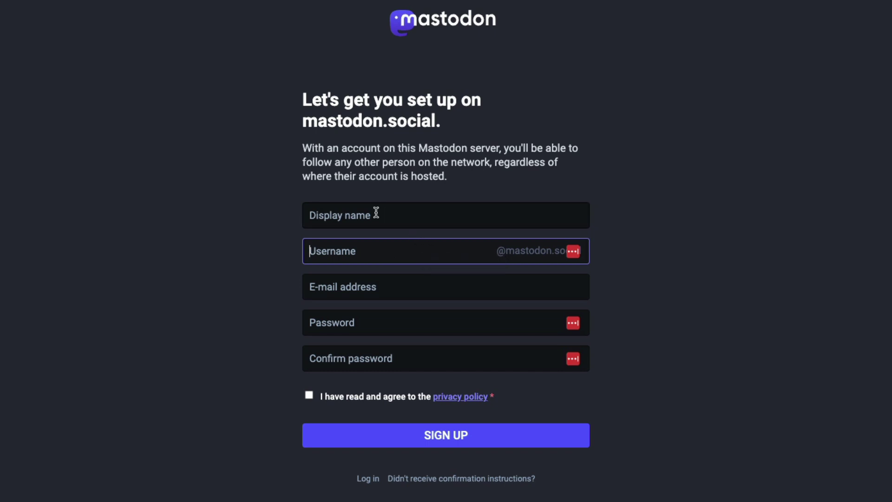
pyautogui.click(350, 214)
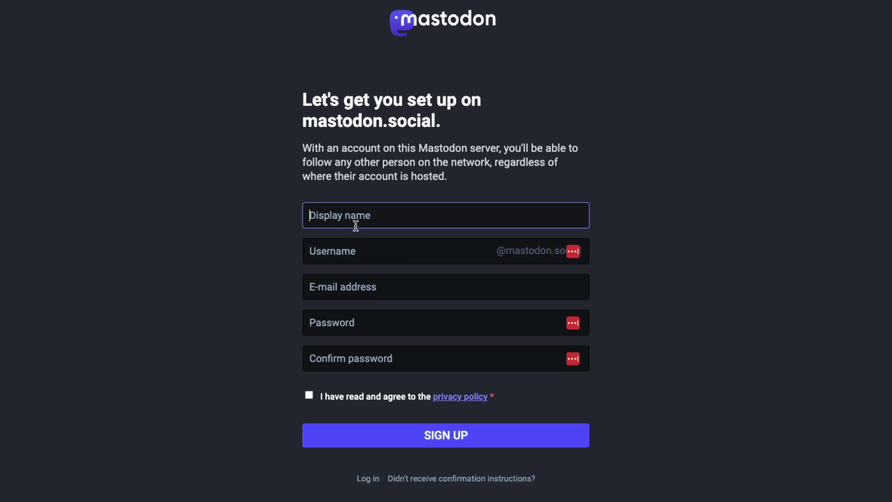
# Agree to the privacy policy on the sign-up form
pyautogui.click(310, 397)
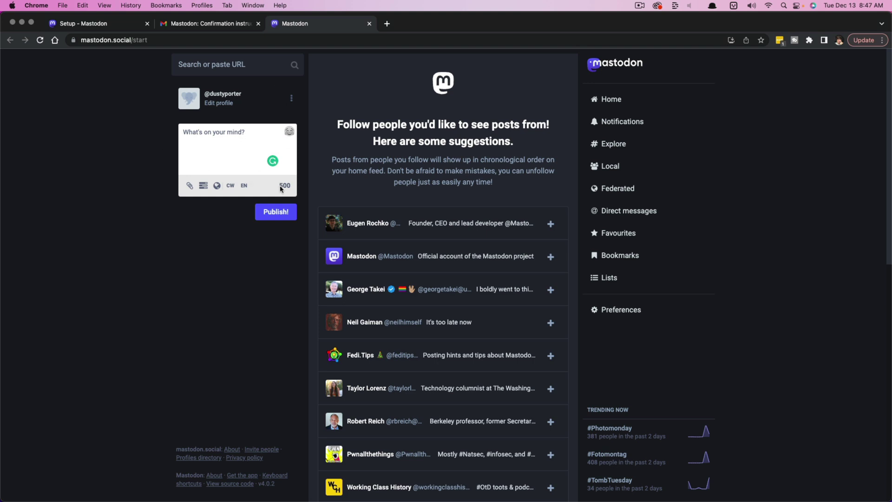
pyautogui.click(190, 187)
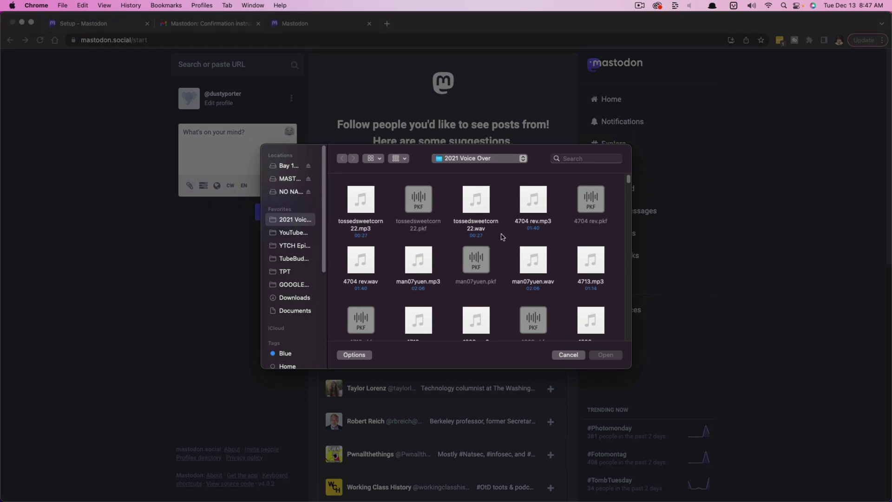
pyautogui.click(568, 356)
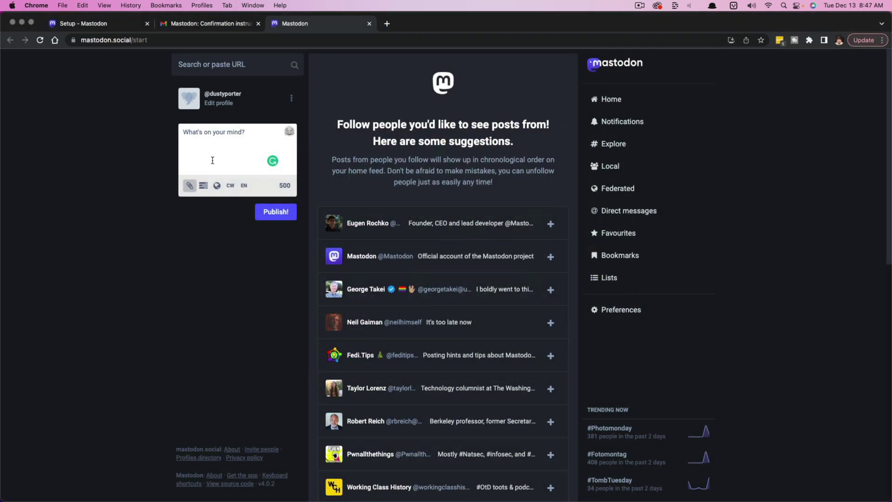
pyautogui.click(203, 187)
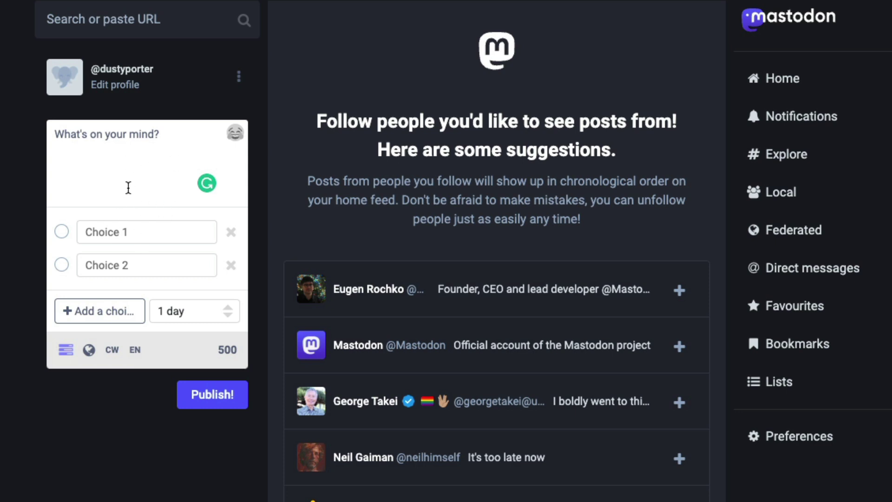
pyautogui.click(65, 349)
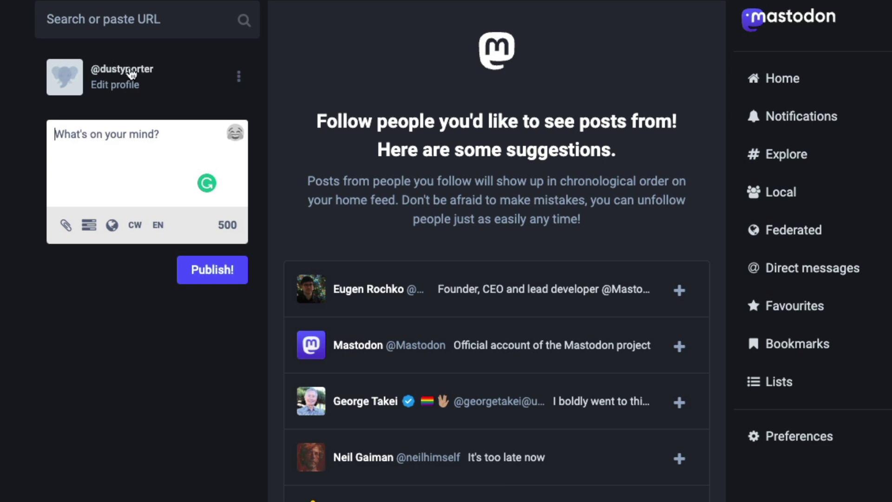
# Open your profile, start a reply to 'My first one :)', and bookmark then unbookmark it
pyautogui.click(121, 69)
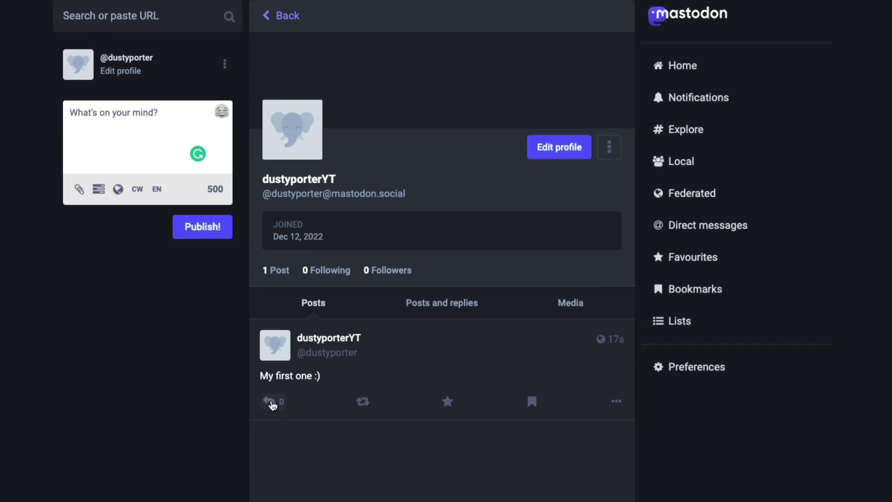
pyautogui.click(270, 401)
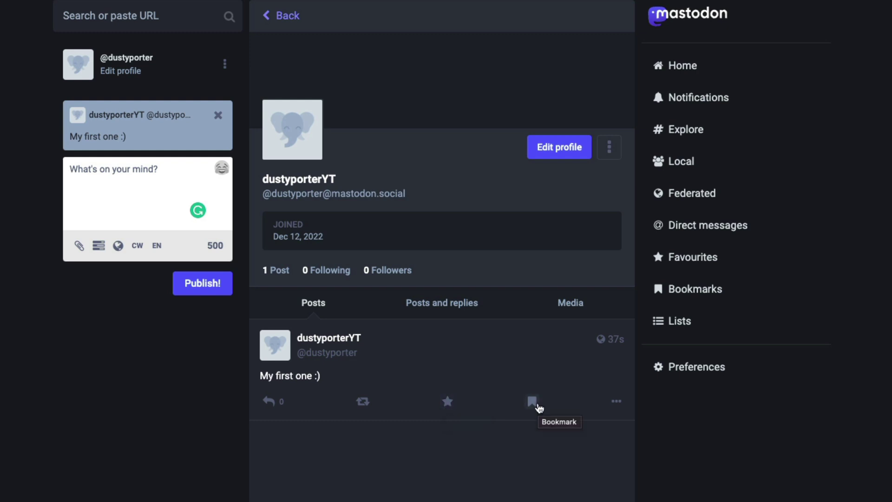
pyautogui.click(532, 402)
pyautogui.click(532, 403)
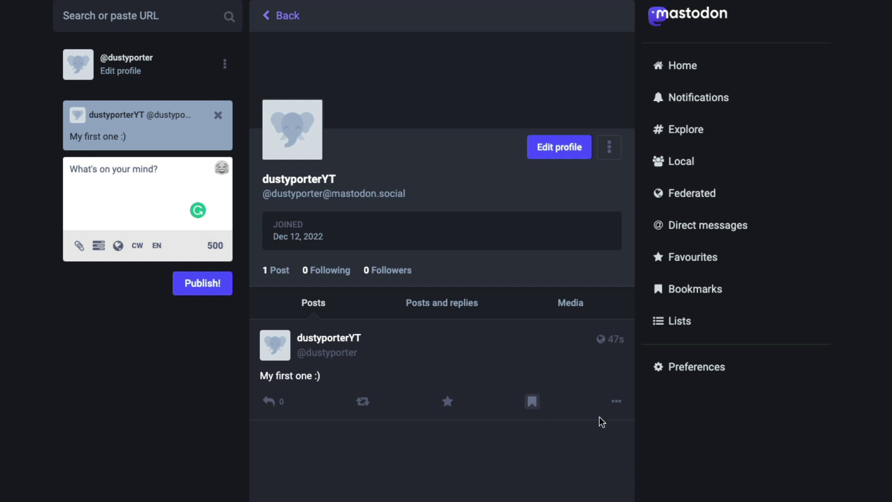
pyautogui.click(616, 402)
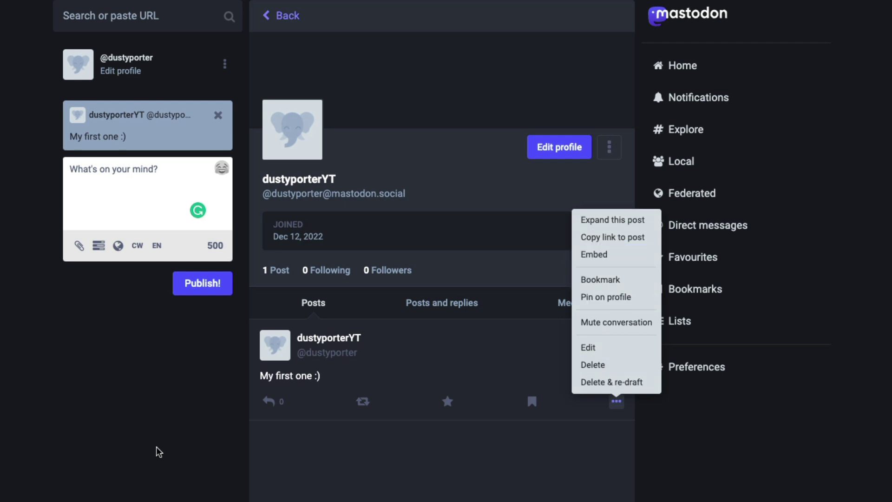
pyautogui.click(120, 434)
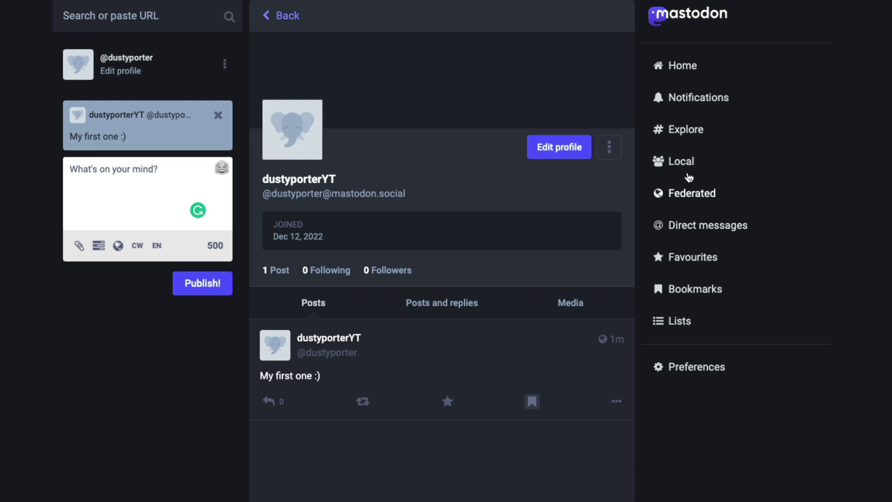
# Switch to the Explore feed and view the advanced search formats
pyautogui.click(683, 132)
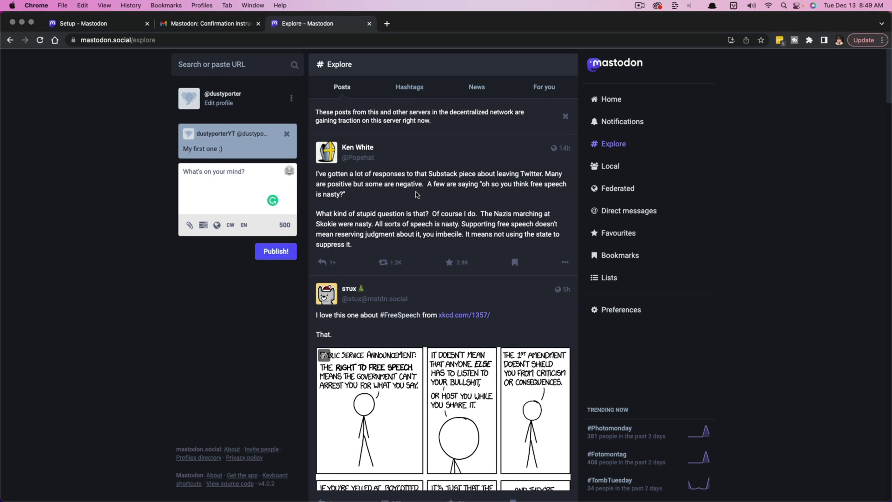
pyautogui.click(228, 65)
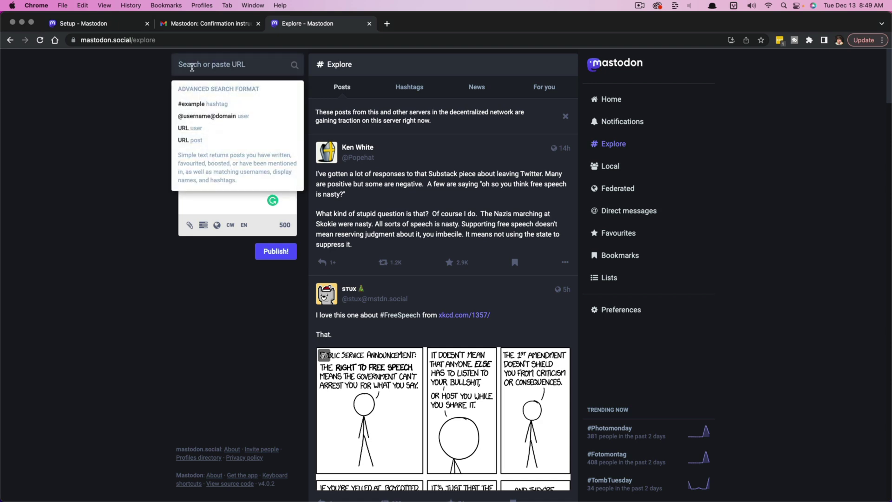
pyautogui.click(60, 210)
pyautogui.scroll(-5, 412, 254)
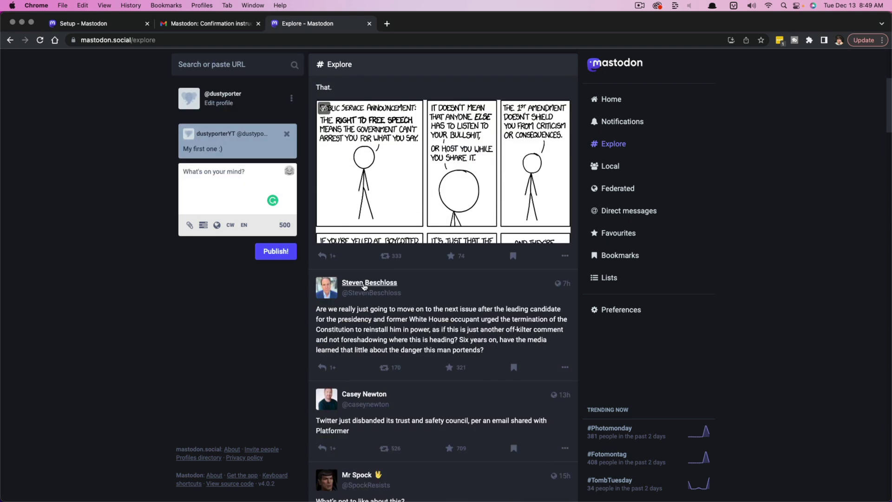
# Visit a post author's profile, dismiss its more-actions menu, and go to your own profile
pyautogui.click(370, 284)
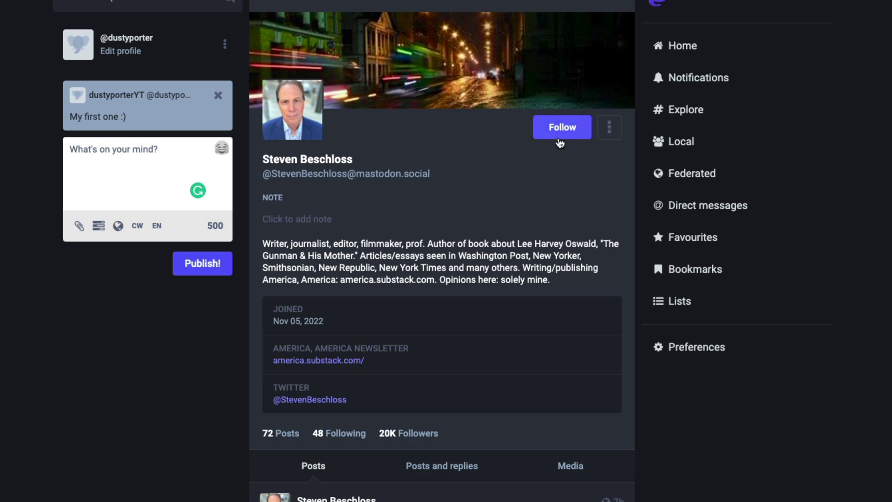
pyautogui.click(610, 131)
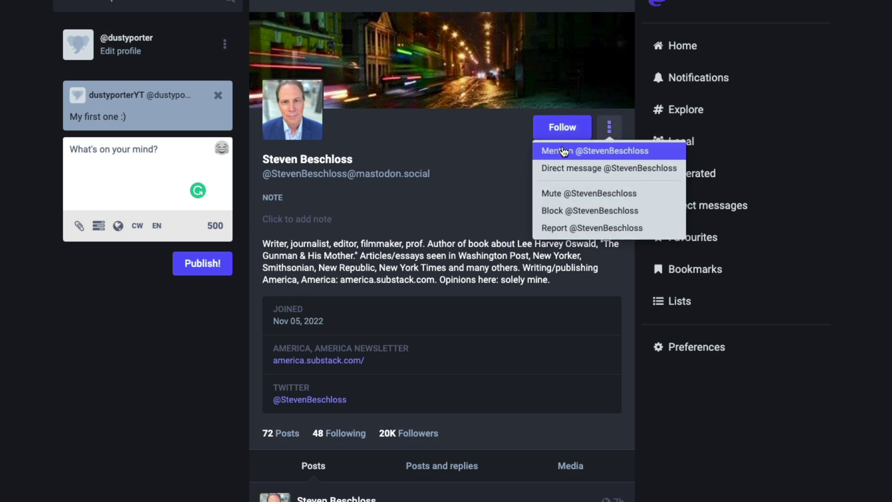
pyautogui.click(152, 422)
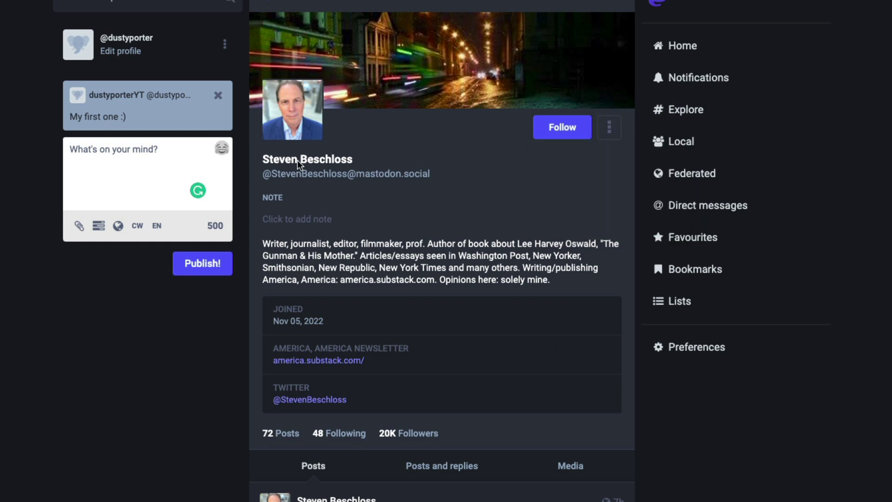
pyautogui.click(119, 40)
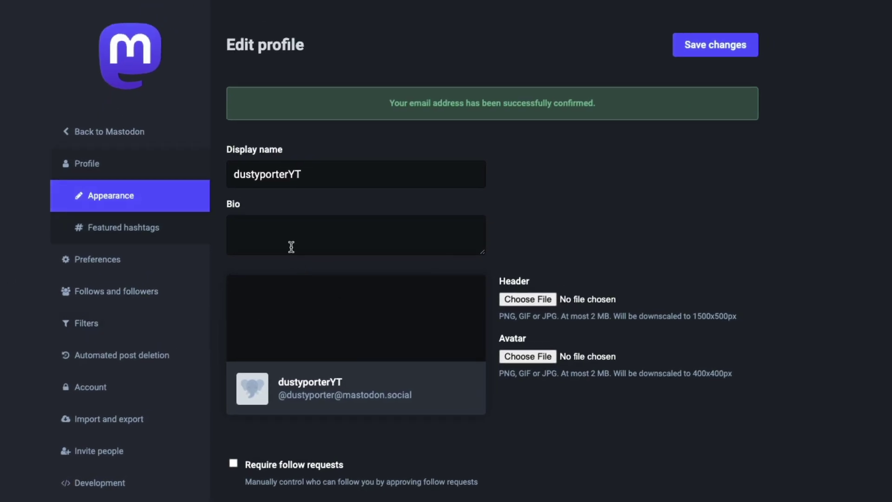
# Select the empty Bio field on Edit profile and scroll down through the profile options
pyautogui.click(291, 247)
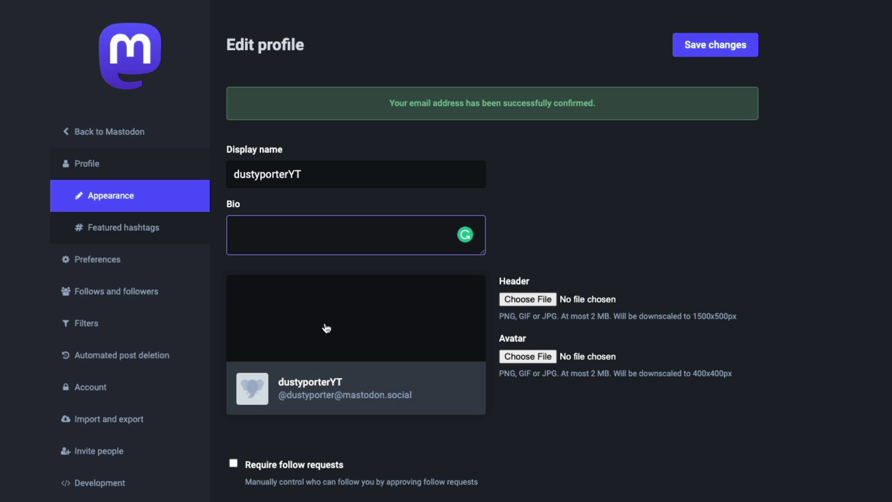
pyautogui.scroll(-5, 524, 395)
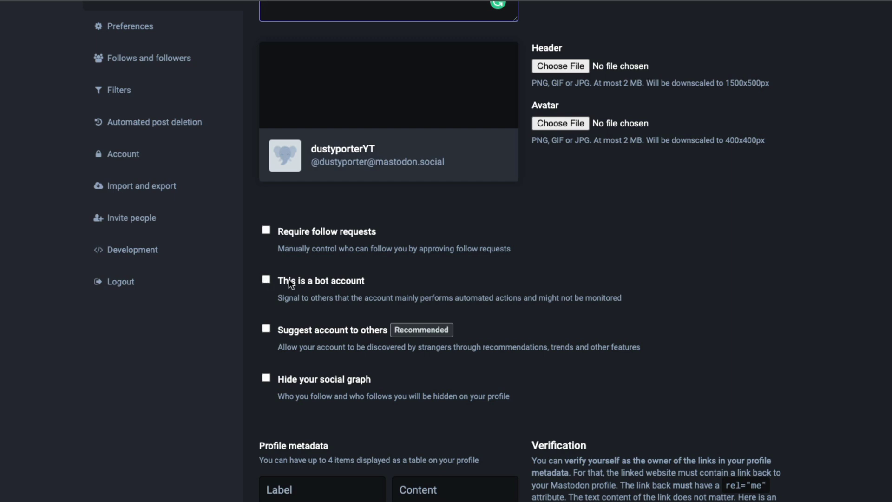
# Tick 'Suggest account to others', review Profile metadata, and scroll back to the top
pyautogui.scroll(-1, 328, 354)
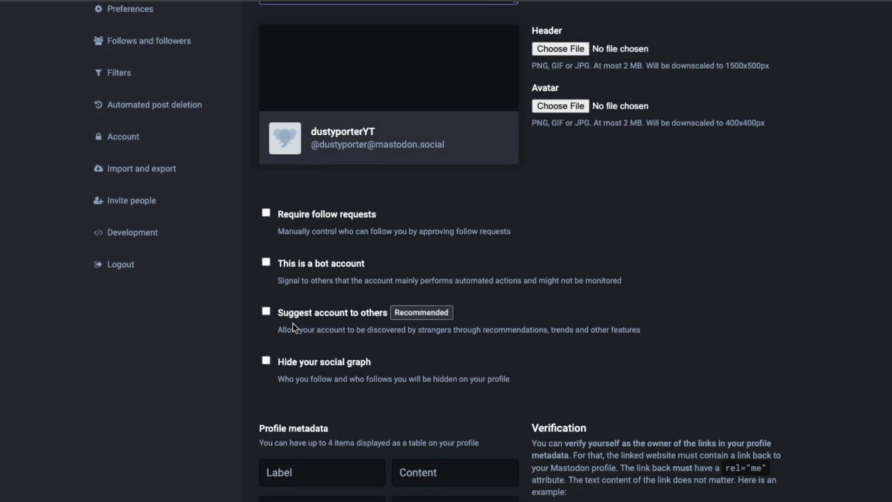
pyautogui.click(266, 313)
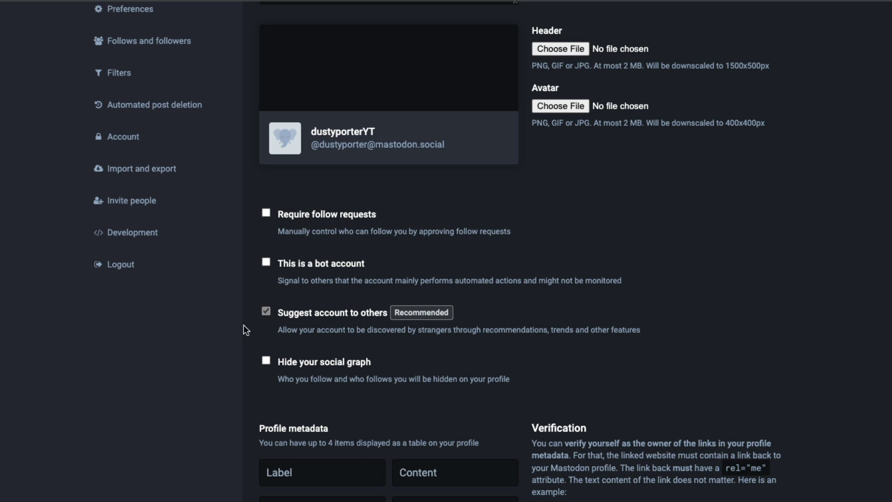
pyautogui.scroll(-1, 269, 349)
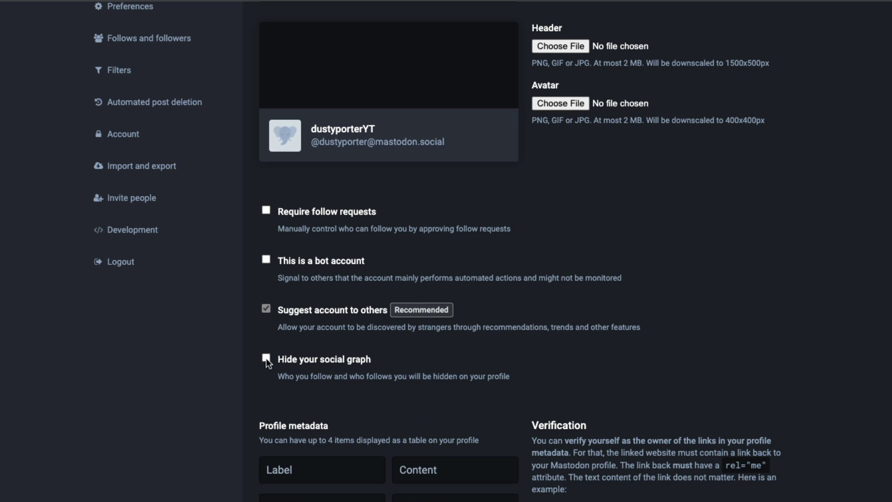
pyautogui.rightClick(279, 376)
pyautogui.click(333, 376)
pyautogui.scroll(-1, 193, 375)
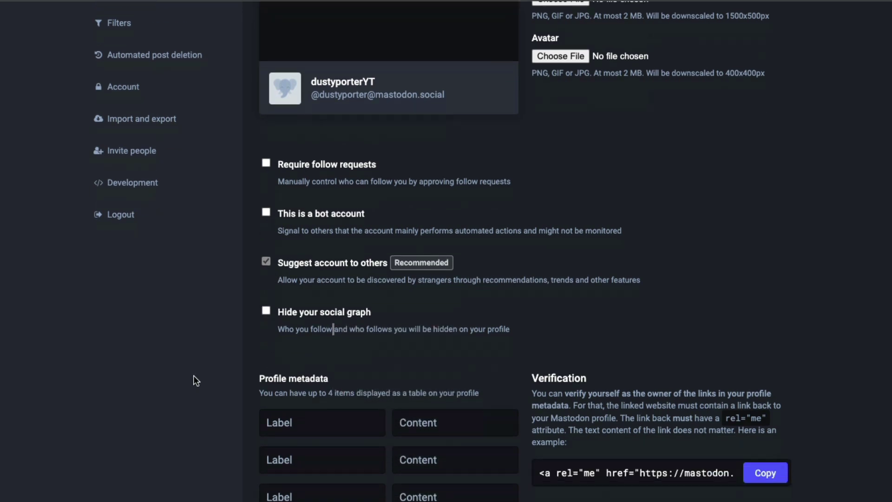
pyautogui.scroll(-2, 194, 375)
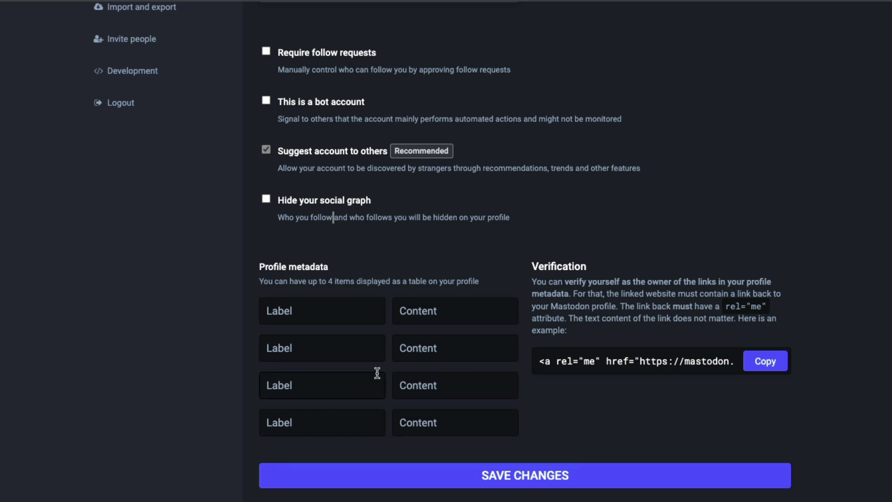
pyautogui.scroll(-1, 214, 359)
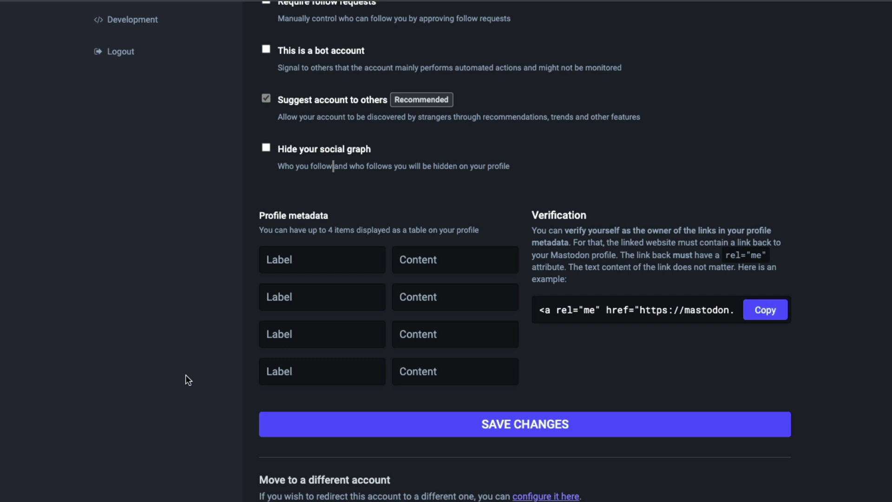
pyautogui.scroll(10, 186, 334)
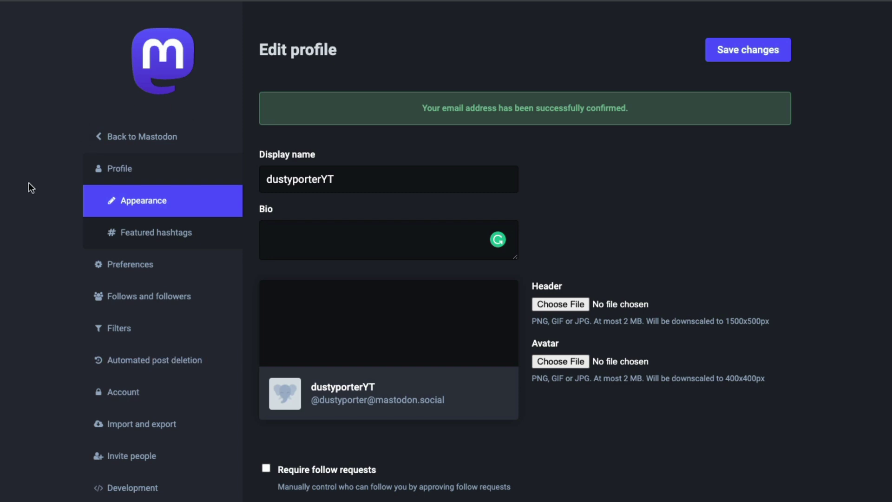
# Check Appearance, keeping the Site theme on Dark, then go to Follows and followers
pyautogui.click(136, 274)
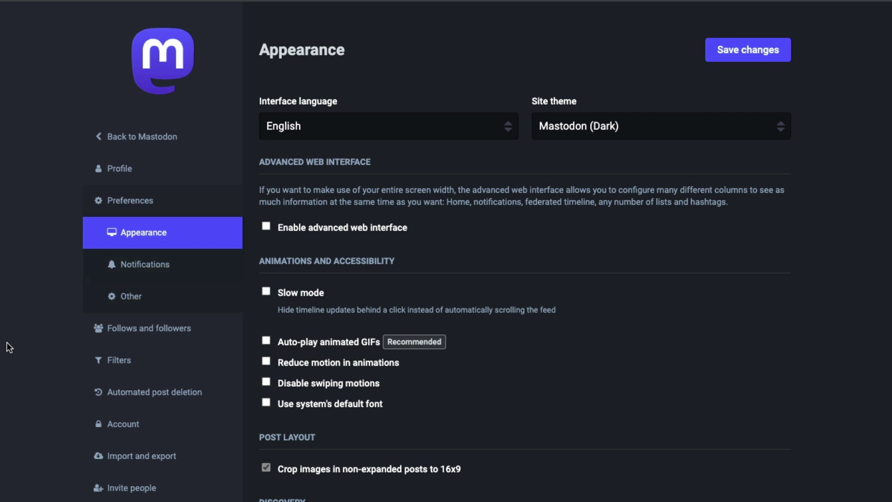
pyautogui.click(599, 128)
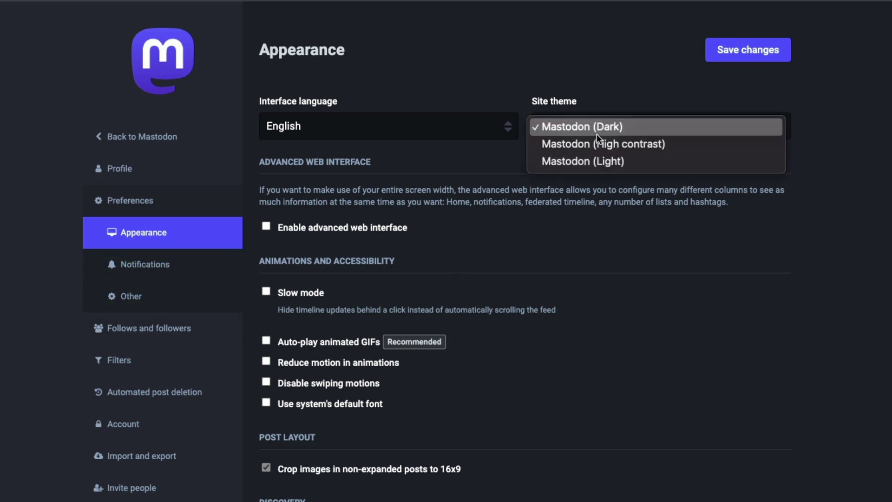
pyautogui.click(621, 309)
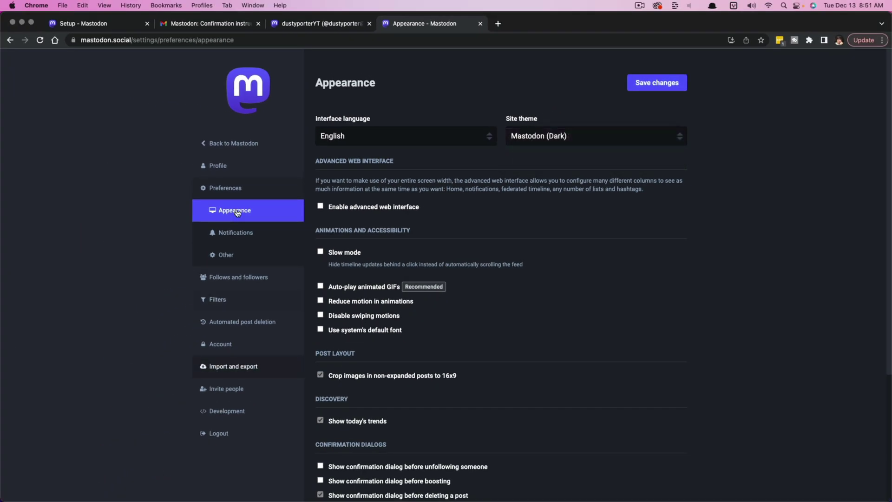
pyautogui.click(234, 281)
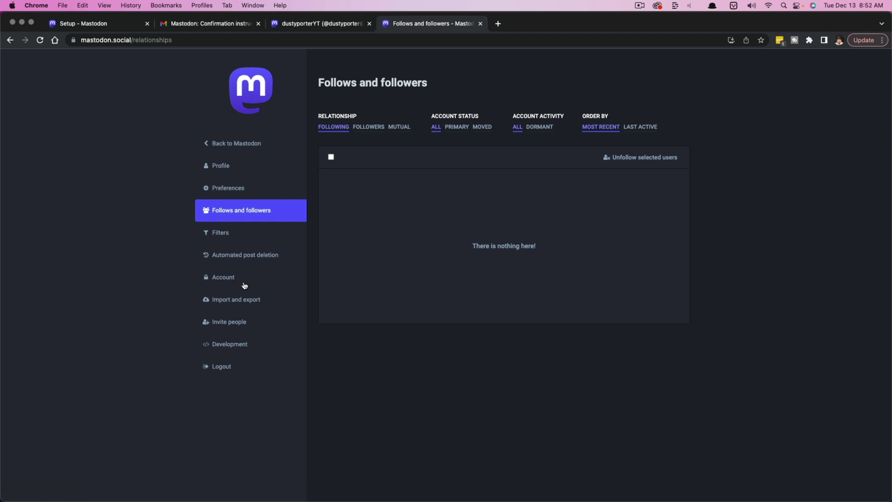
# Review the Account settings, then return Home and decline LastPass's offer to save the password
pyautogui.click(239, 279)
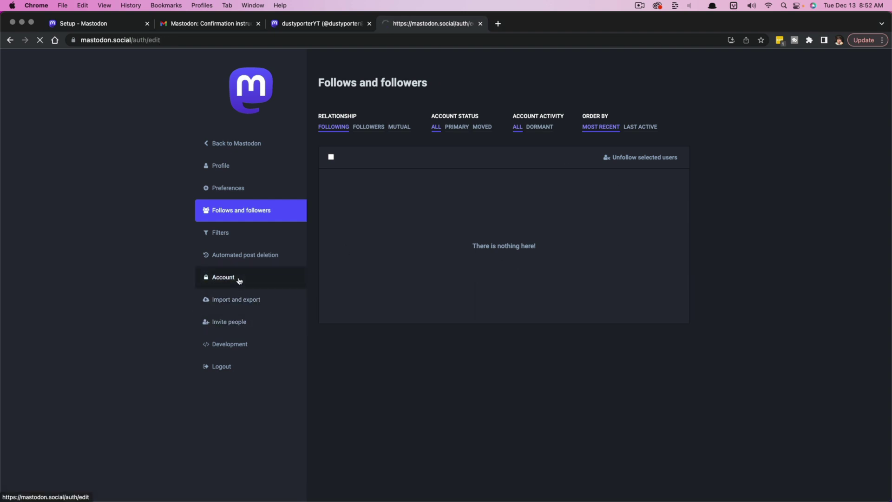
pyautogui.scroll(-2, 362, 325)
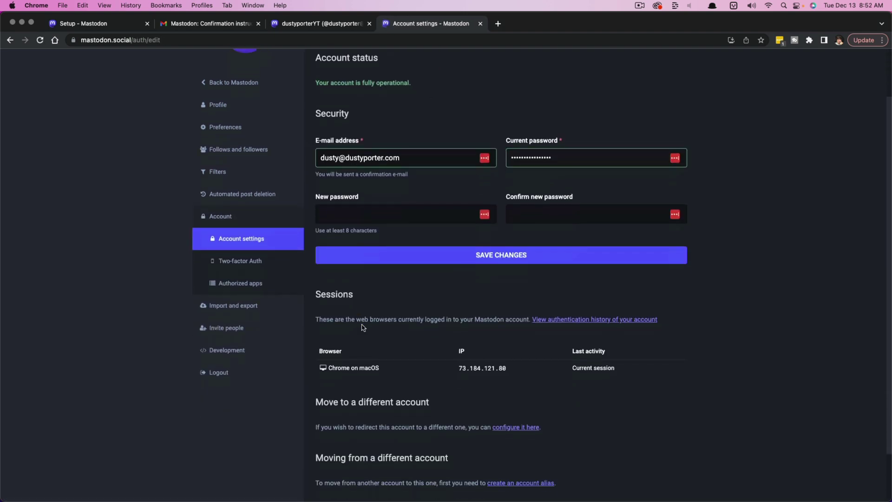
pyautogui.scroll(2, 363, 331)
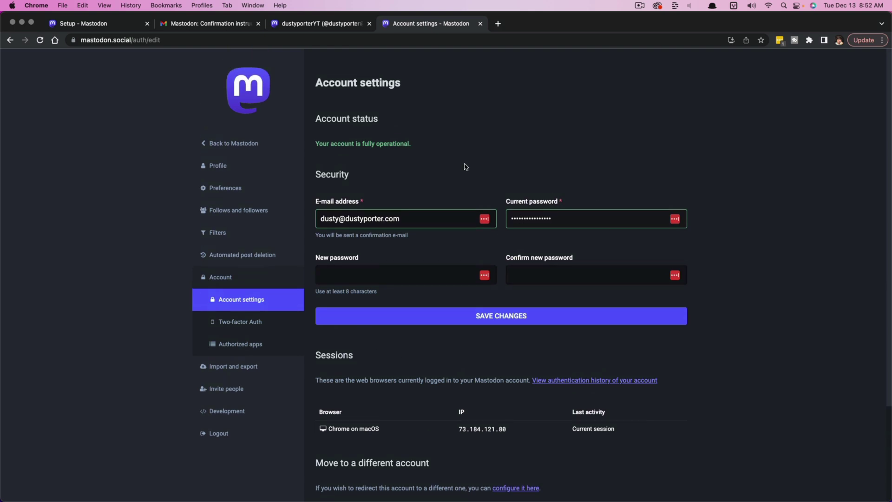
pyautogui.click(252, 96)
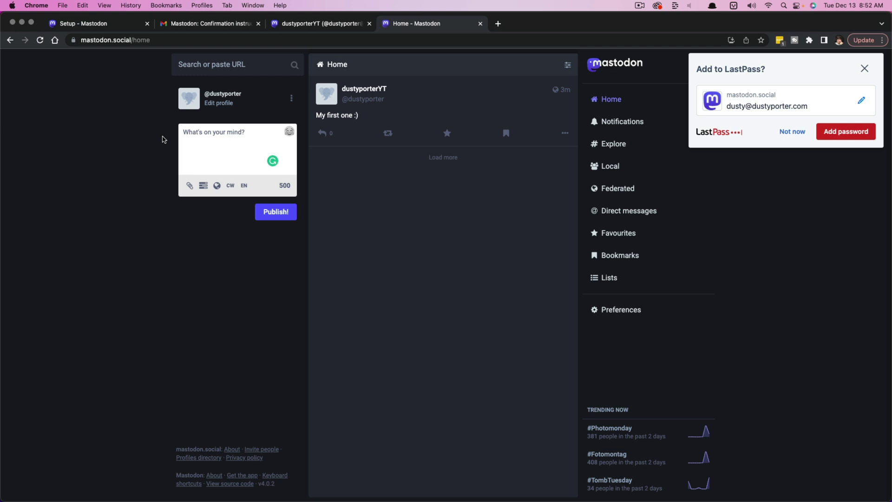
pyautogui.click(796, 134)
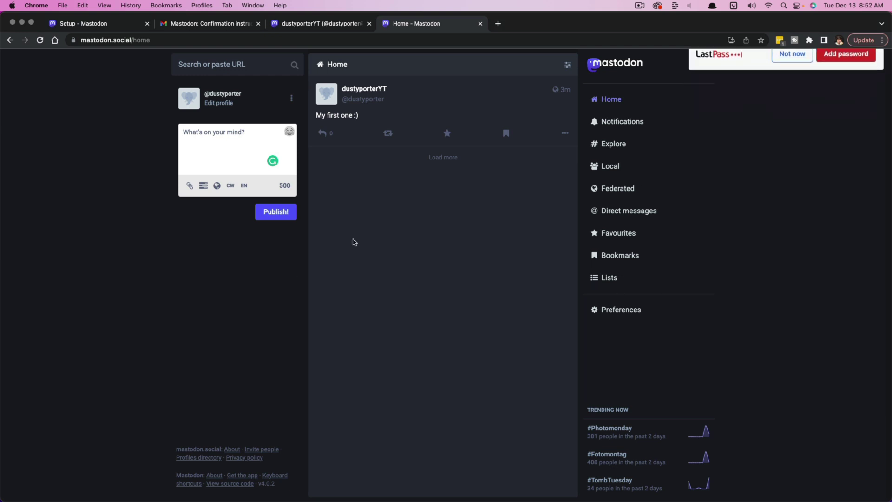